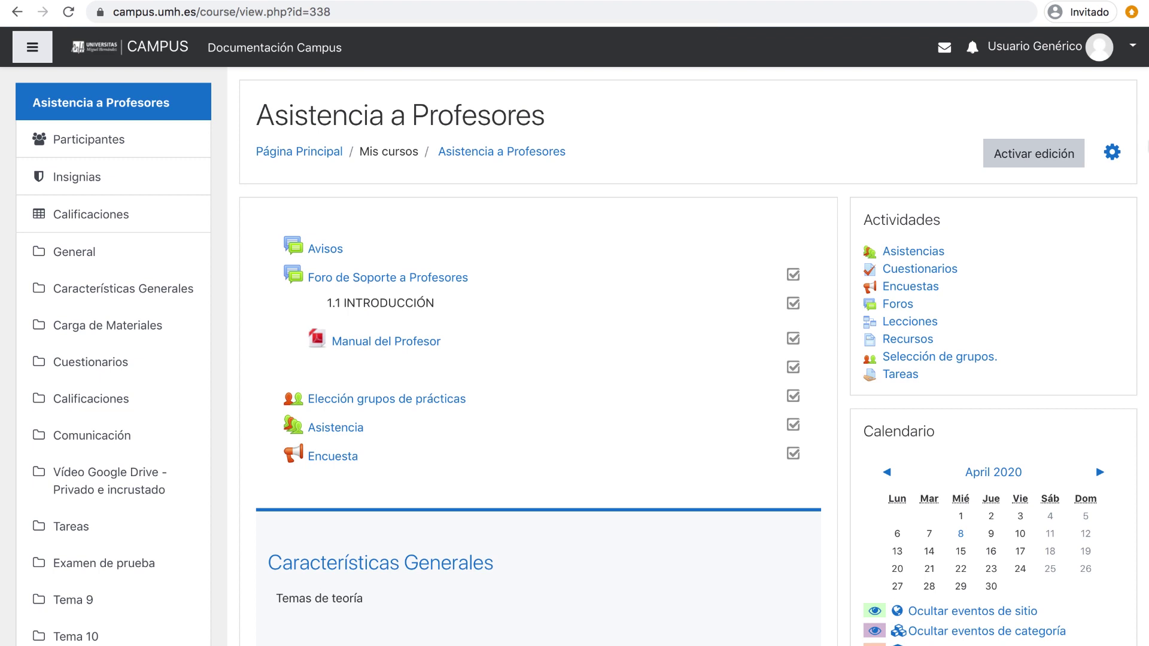
Open the course's question bank and select the category tema 1
{"action": "left_click", "coordinate": [1112, 152]}
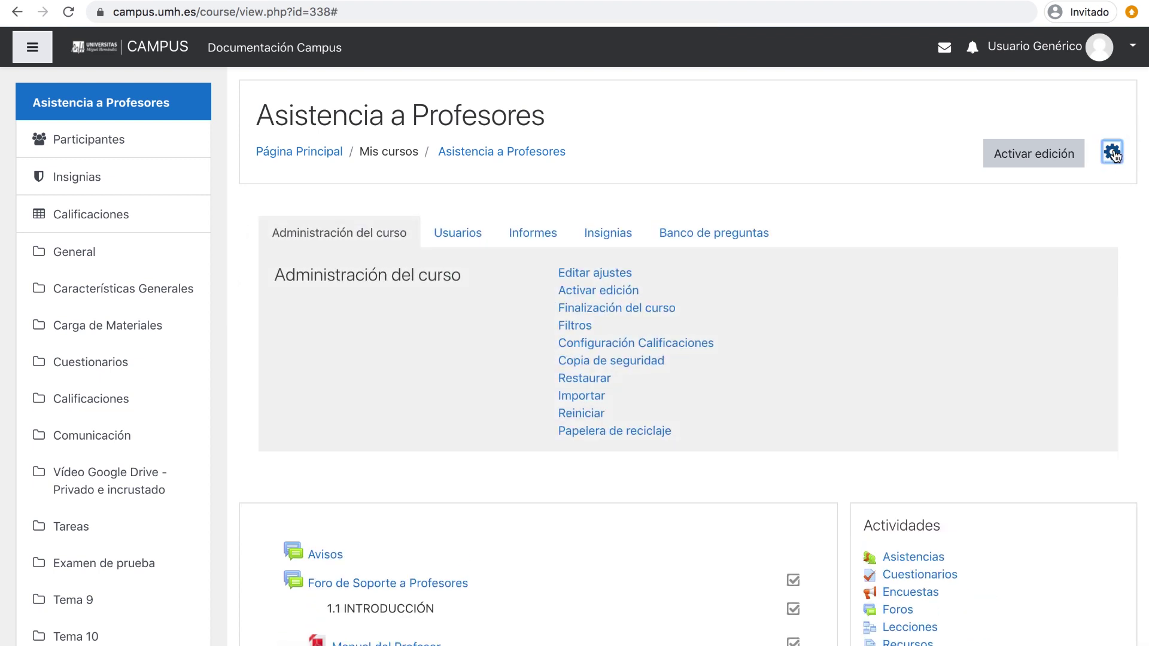
{"action": "left_click", "coordinate": [664, 236]}
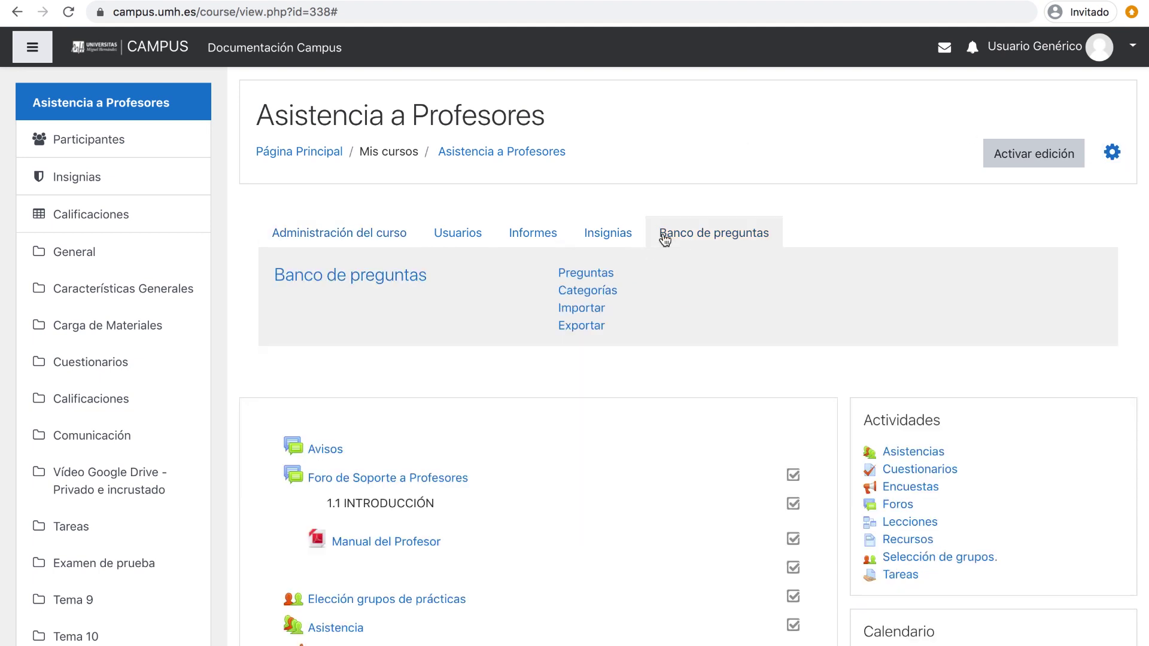
{"action": "left_click", "coordinate": [582, 277]}
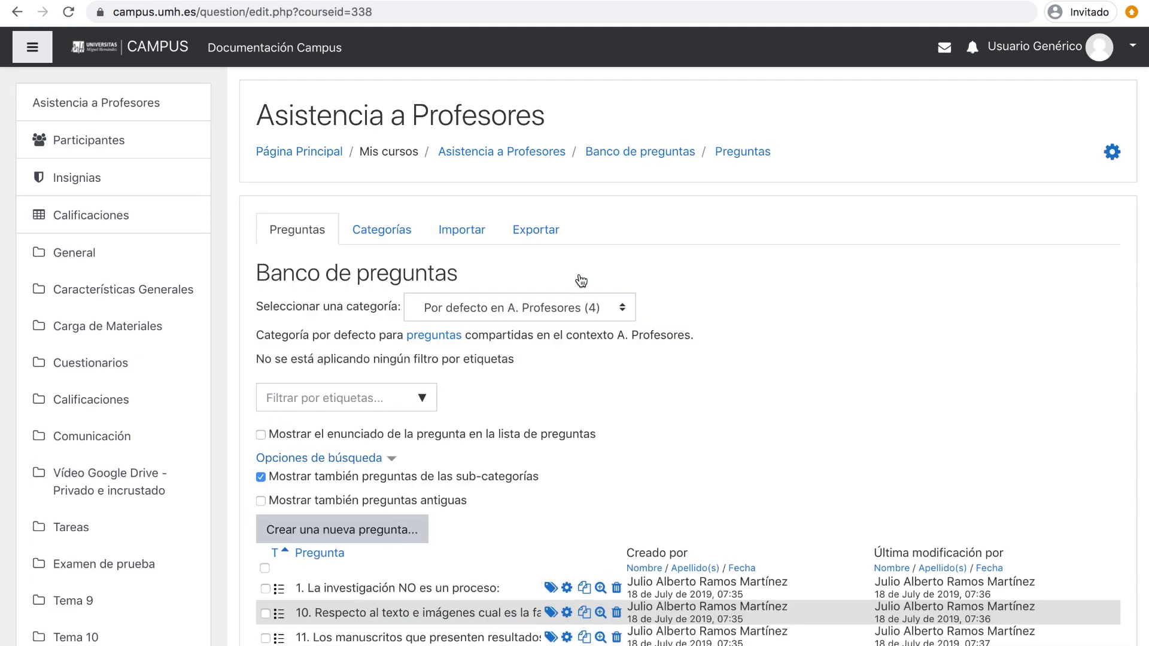
{"action": "left_click", "coordinate": [459, 306]}
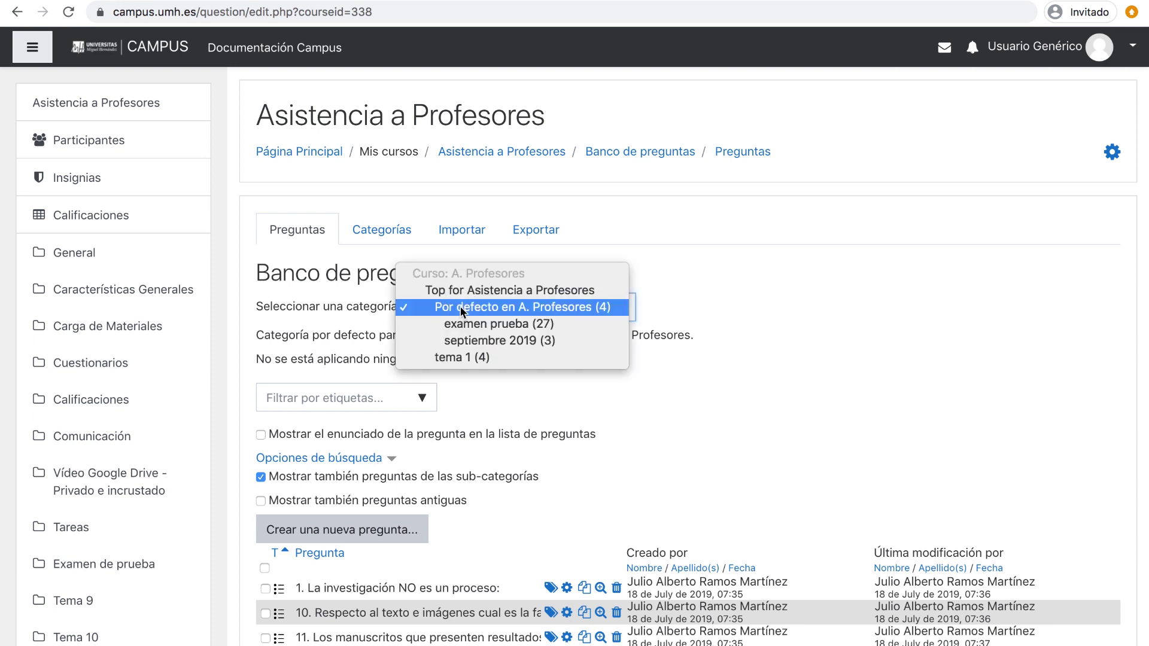
{"action": "left_click", "coordinate": [466, 357]}
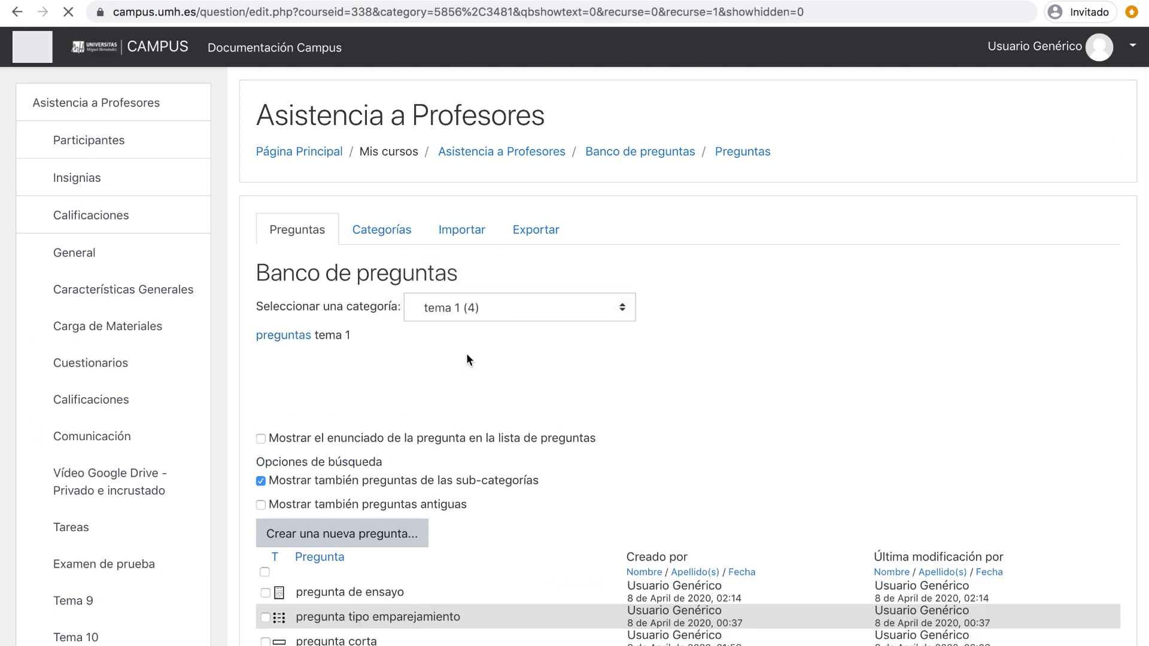
Create a new question of type Numérica in the tema 1 category
{"action": "scroll", "coordinate": [466, 358], "scroll_direction": "down", "scroll_amount": 2}
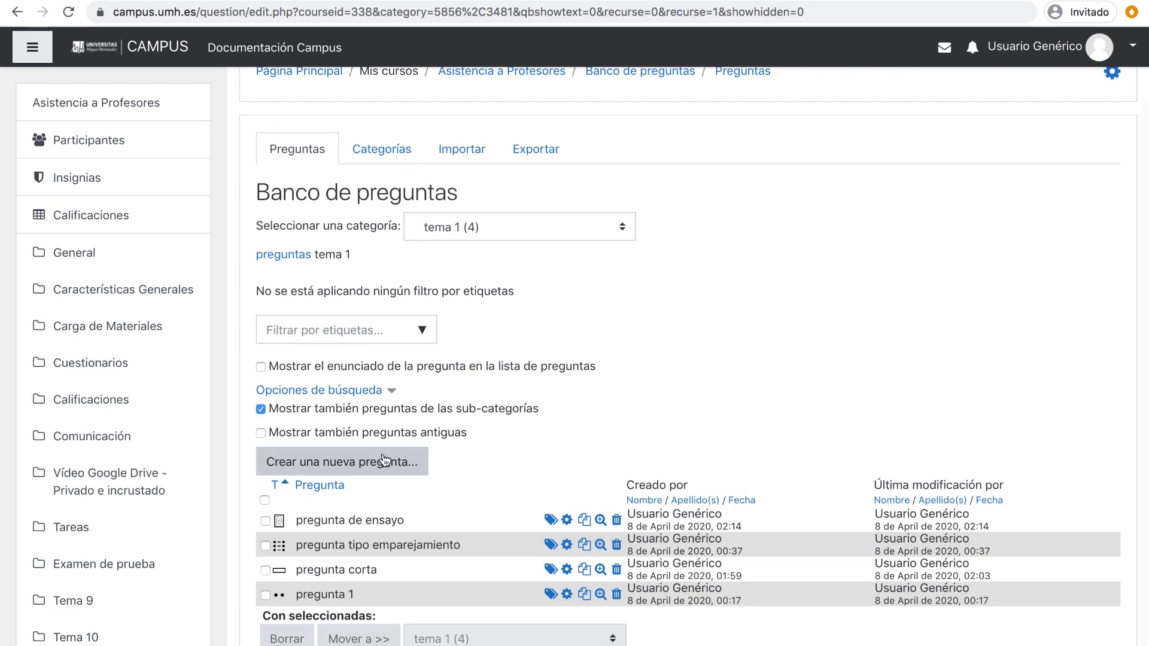
{"action": "left_click", "coordinate": [348, 462]}
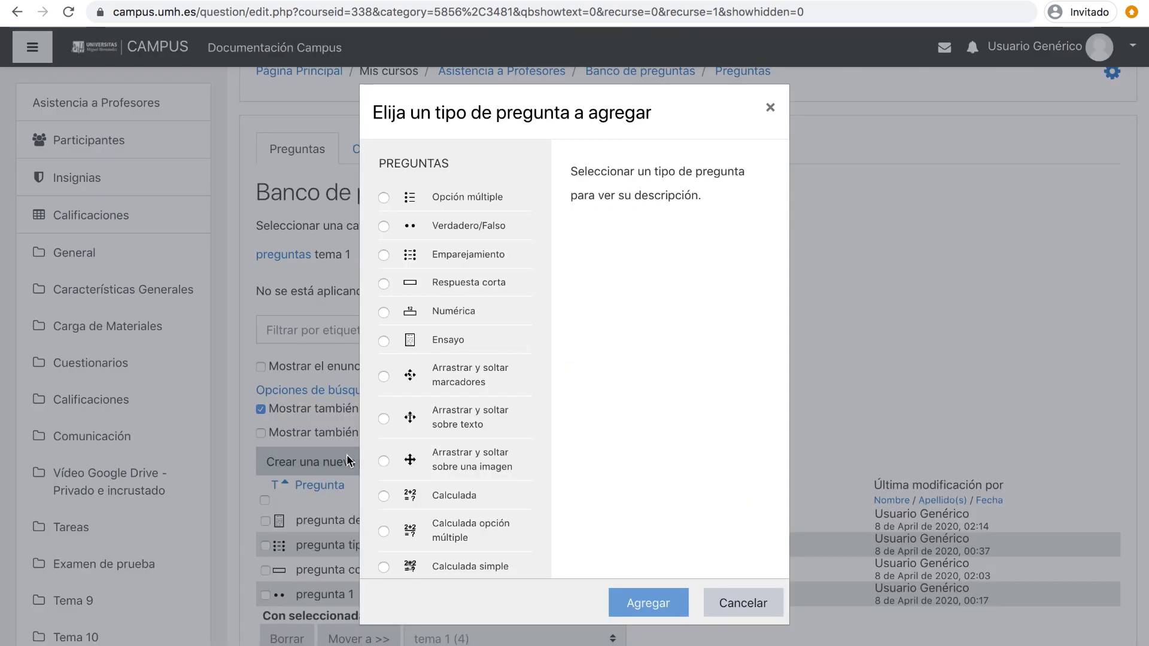
{"action": "left_click", "coordinate": [382, 311]}
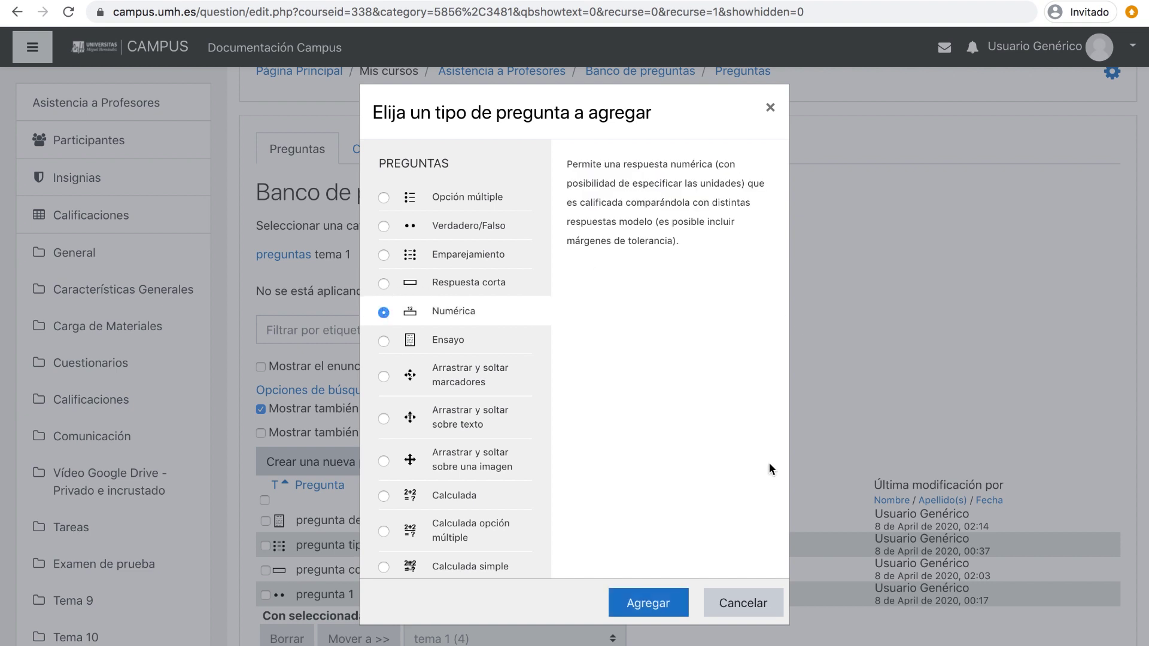
{"action": "left_click", "coordinate": [652, 601]}
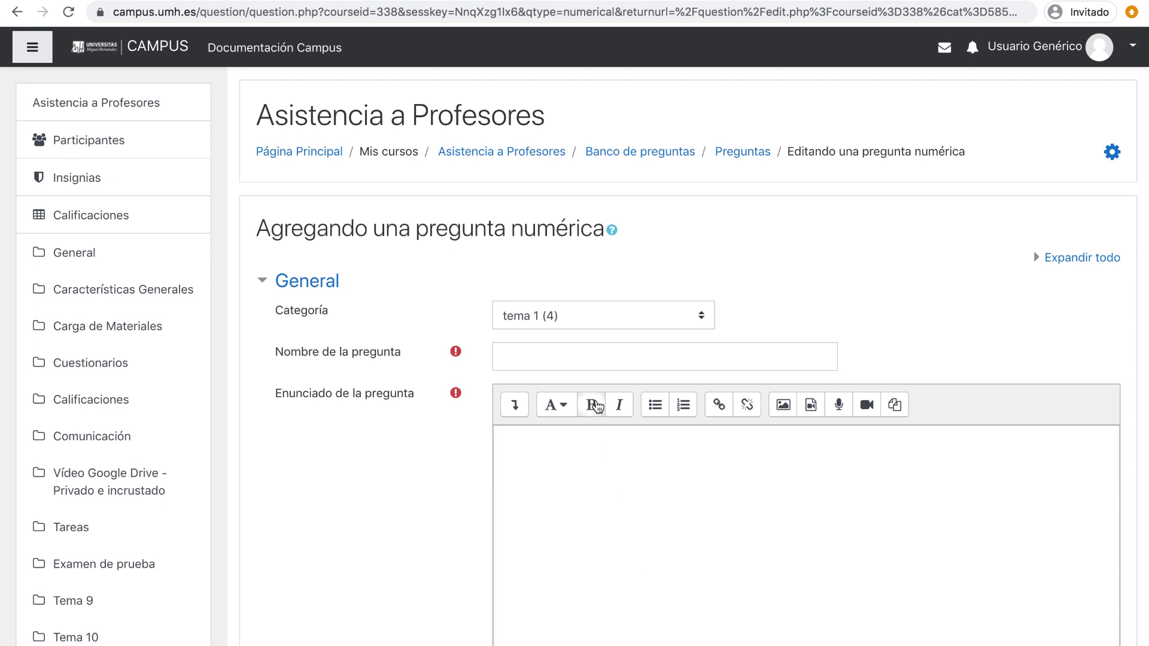
Keep the category tema 1, name the question "pregunta numérica" and enter "enunciado" as its question text
{"action": "left_click", "coordinate": [551, 316]}
{"action": "left_click", "coordinate": [550, 315]}
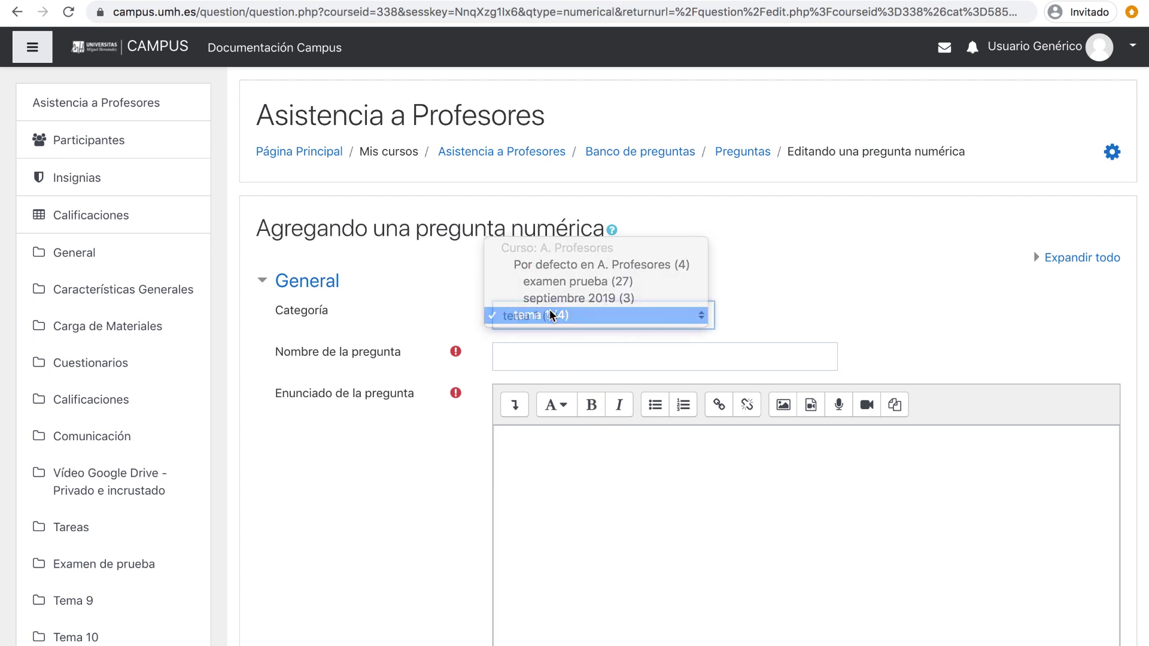
{"action": "left_click", "coordinate": [534, 363]}
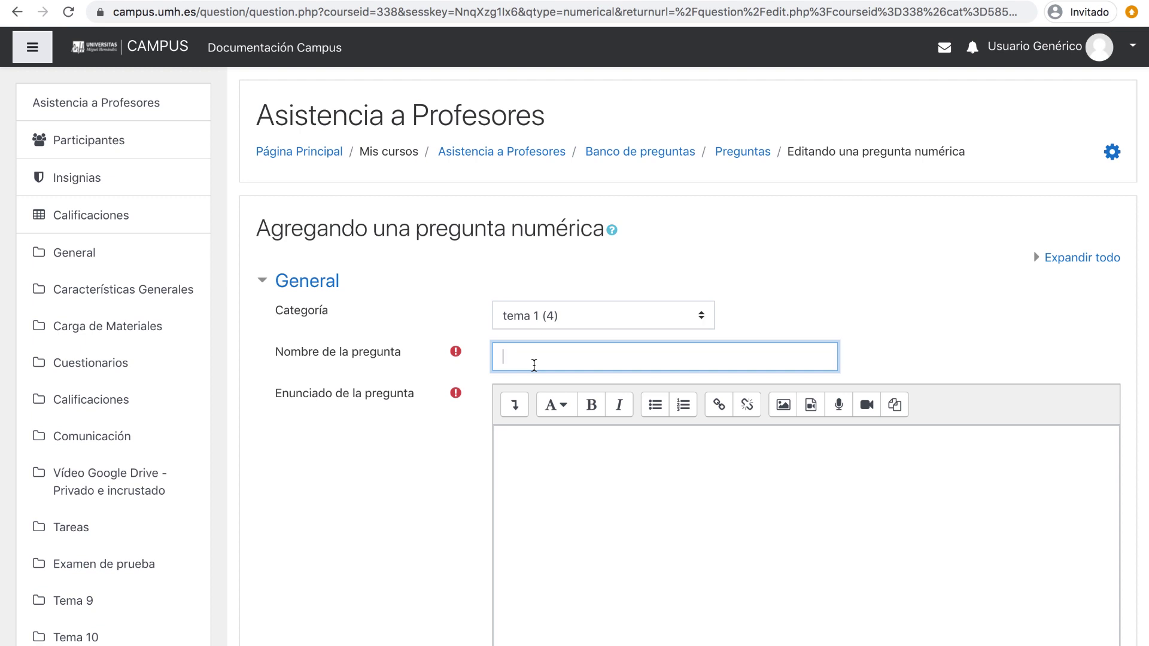
{"action": "type", "text": "pregunta numérica"}
{"action": "key", "text": "Tab"}
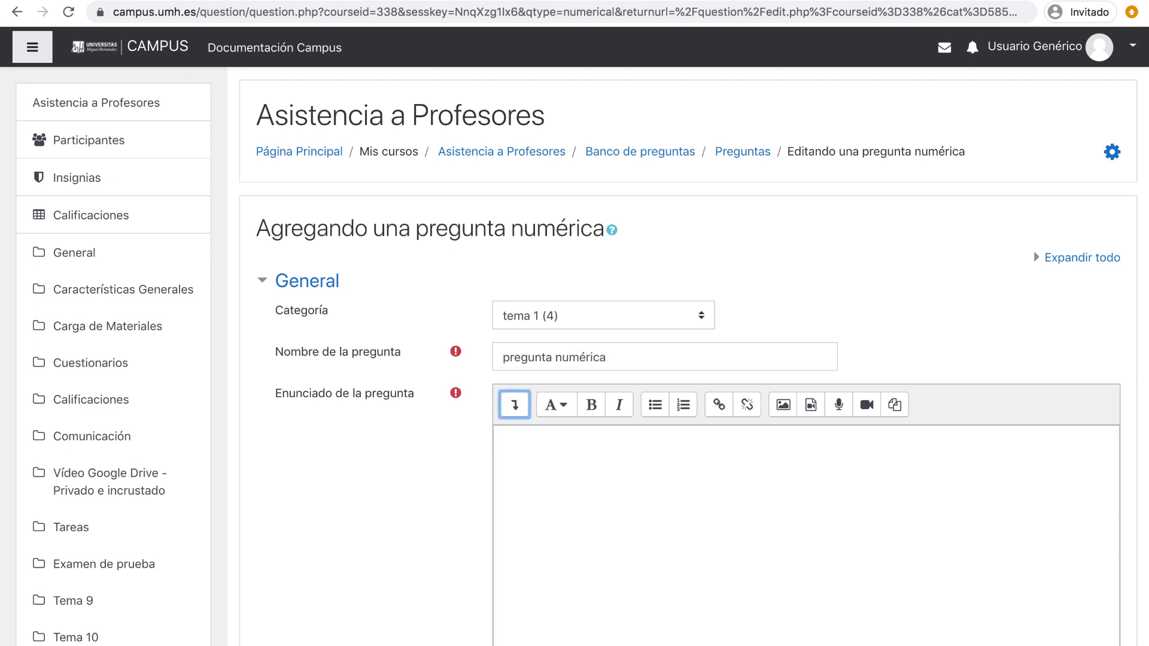
{"action": "key", "text": "Tab"}
{"action": "type", "text": "enunciado"}
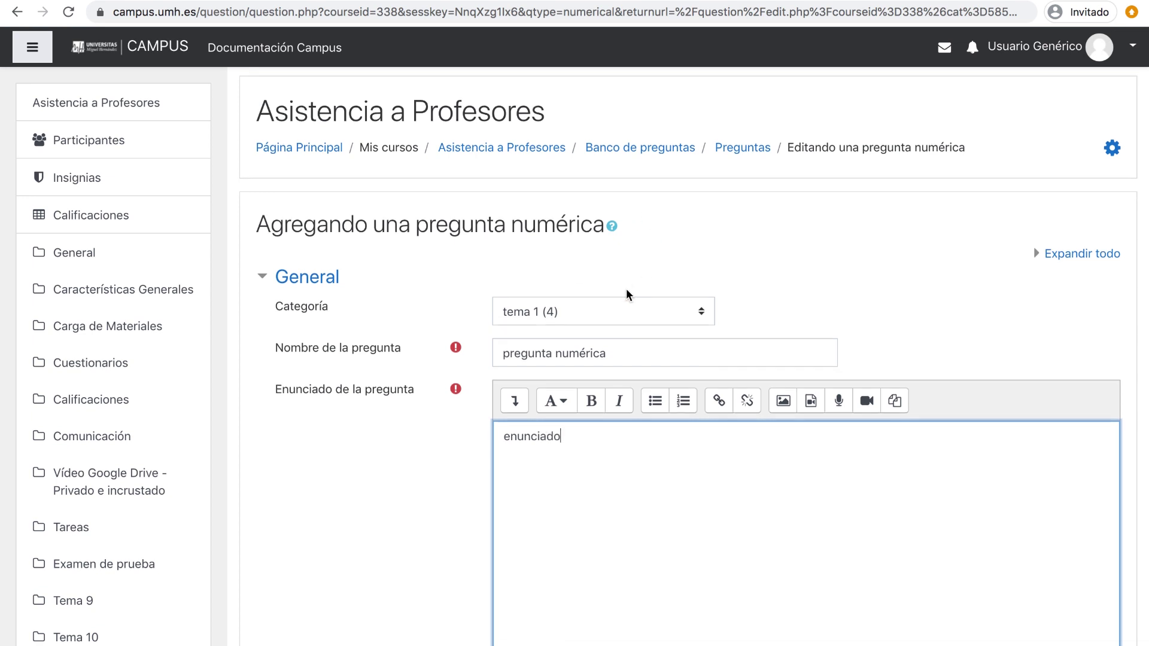
Enter 5, 6 and 5,5 as the values of Respuesta 1, Respuesta 2 and Respuesta 3
{"action": "scroll", "coordinate": [626, 289], "scroll_direction": "down", "scroll_amount": 5}
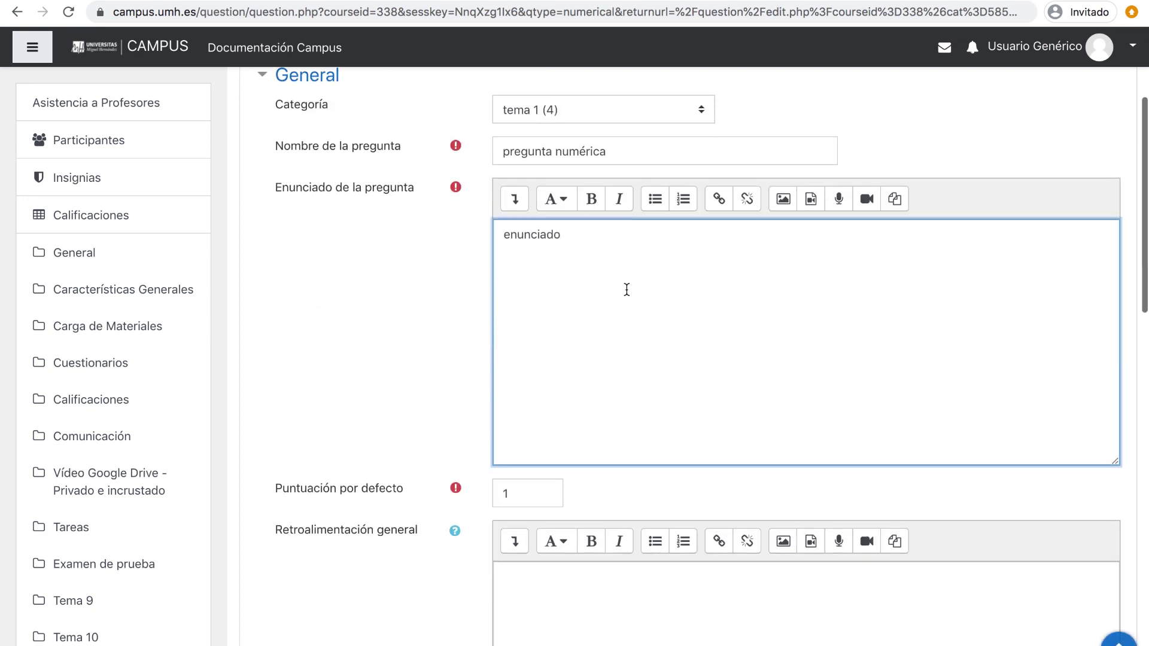
{"action": "scroll", "coordinate": [626, 289], "scroll_direction": "down", "scroll_amount": 1}
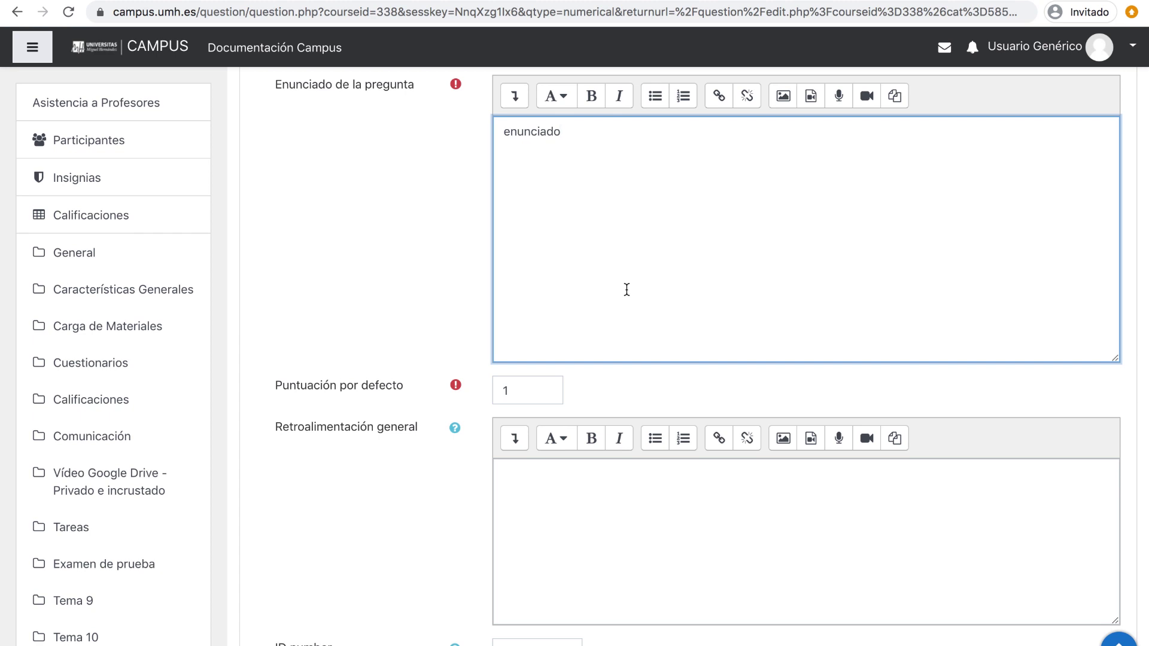
{"action": "scroll", "coordinate": [627, 290], "scroll_direction": "down", "scroll_amount": 8}
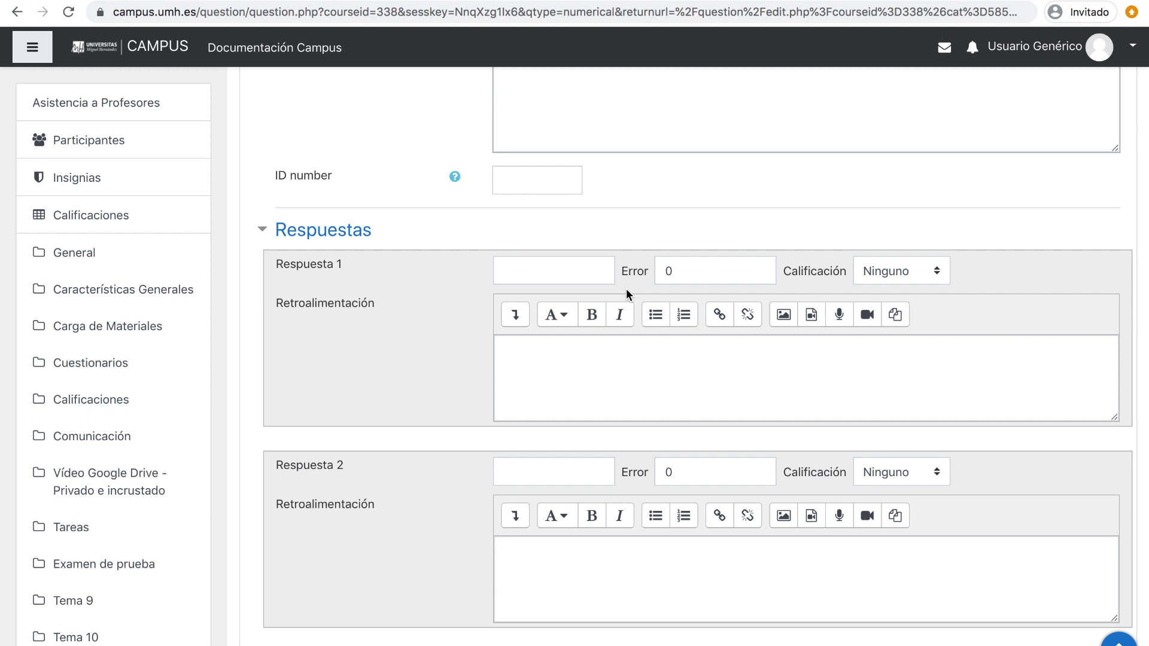
{"action": "left_click", "coordinate": [938, 280]}
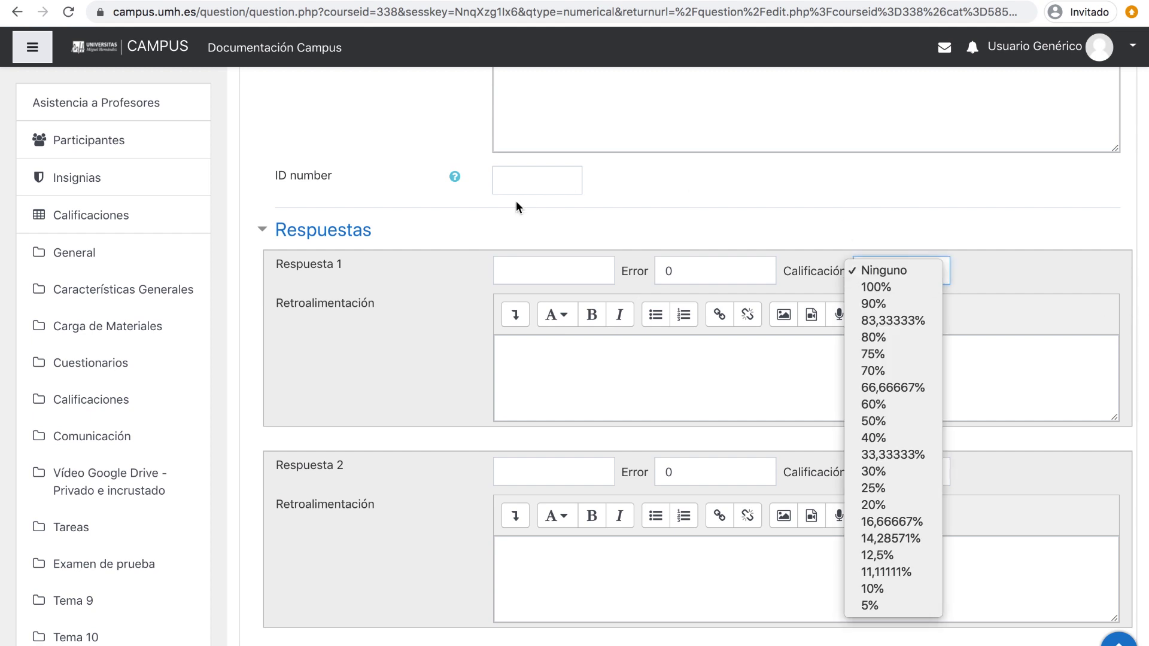
{"action": "left_click", "coordinate": [547, 258]}
{"action": "left_click", "coordinate": [544, 263]}
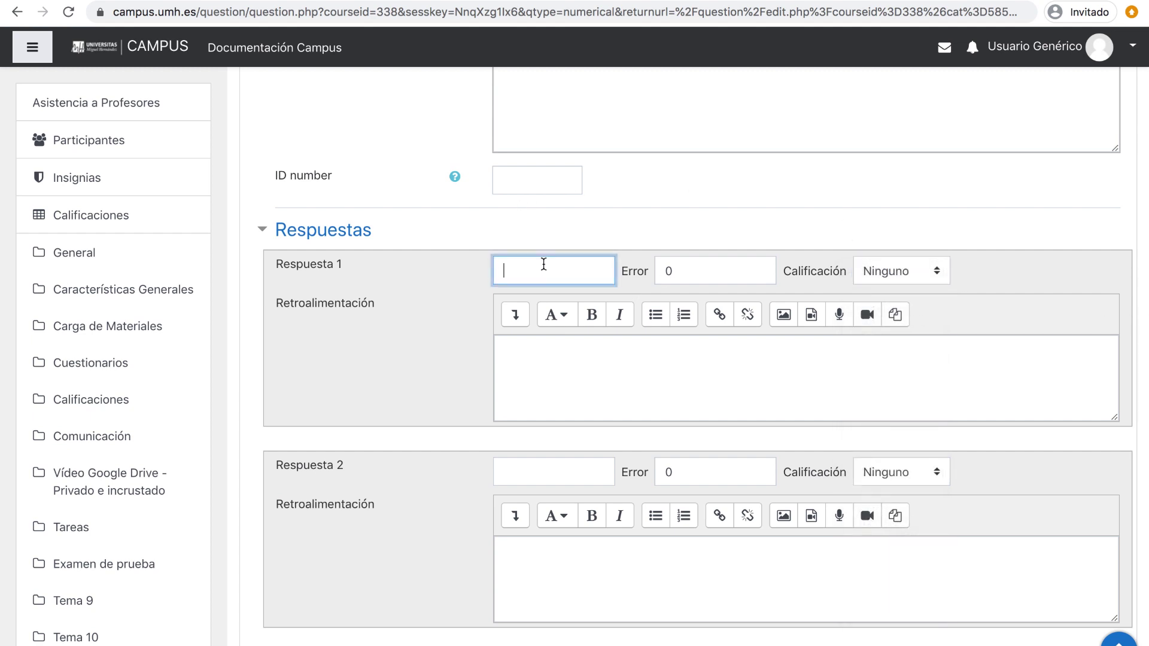
{"action": "type", "text": "5"}
{"action": "left_click", "coordinate": [555, 482]}
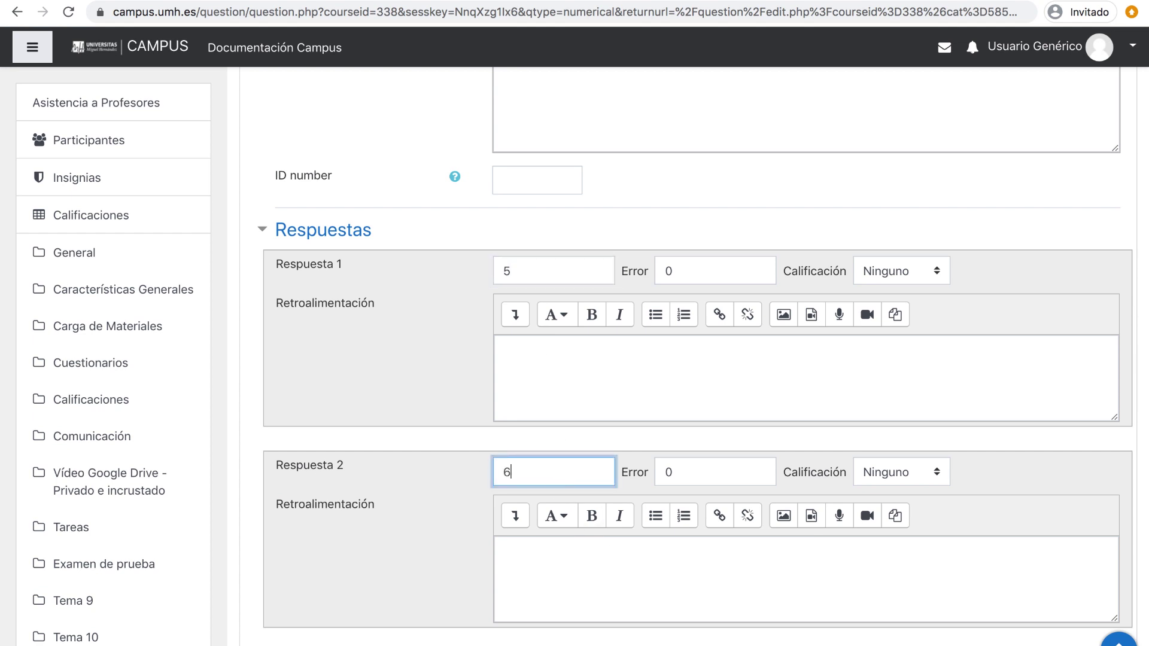
{"action": "type", "text": "6"}
{"action": "scroll", "coordinate": [555, 482], "scroll_direction": "down", "scroll_amount": 4}
{"action": "left_click", "coordinate": [537, 443]}
{"action": "type", "text": "5,5"}
Set the Calificación of all three answers to 100%
{"action": "scroll", "coordinate": [537, 443], "scroll_direction": "up", "scroll_amount": 3}
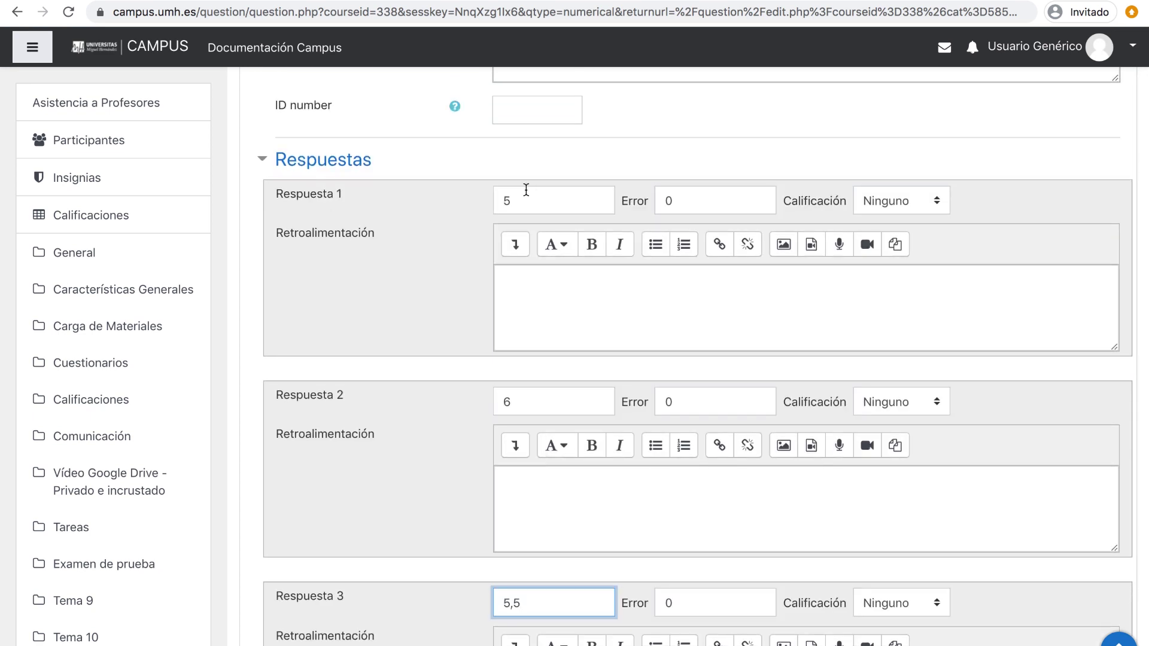
{"action": "scroll", "coordinate": [518, 428], "scroll_direction": "down", "scroll_amount": 3}
{"action": "scroll", "coordinate": [518, 428], "scroll_direction": "up", "scroll_amount": 3}
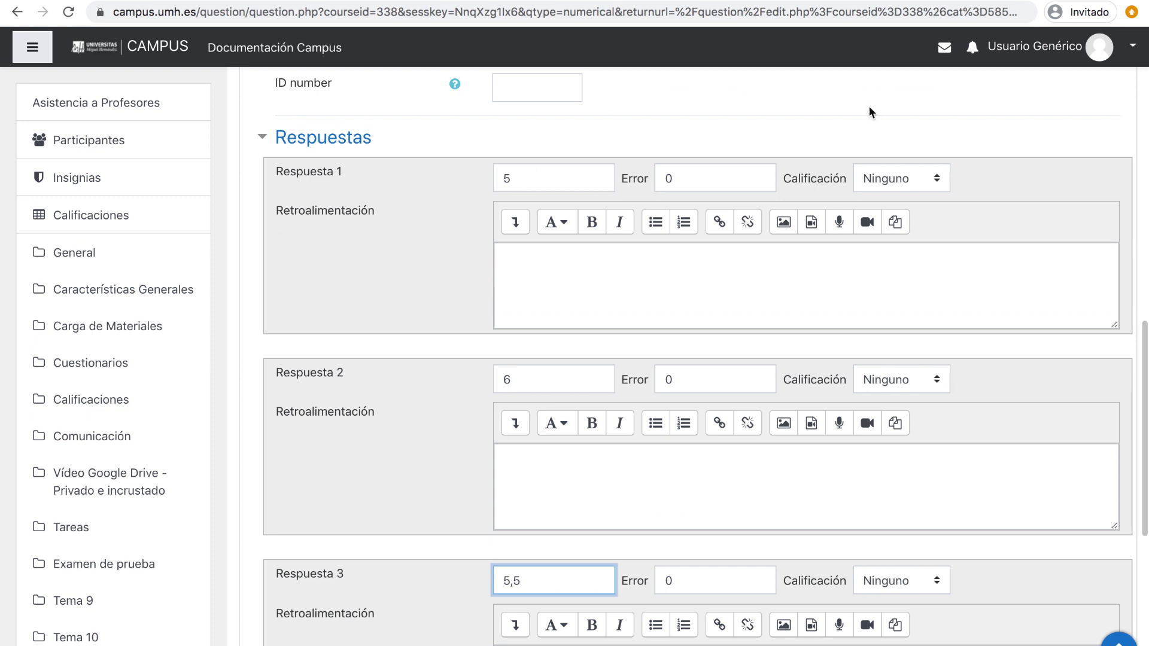
{"action": "left_click", "coordinate": [911, 178]}
{"action": "left_click", "coordinate": [898, 191]}
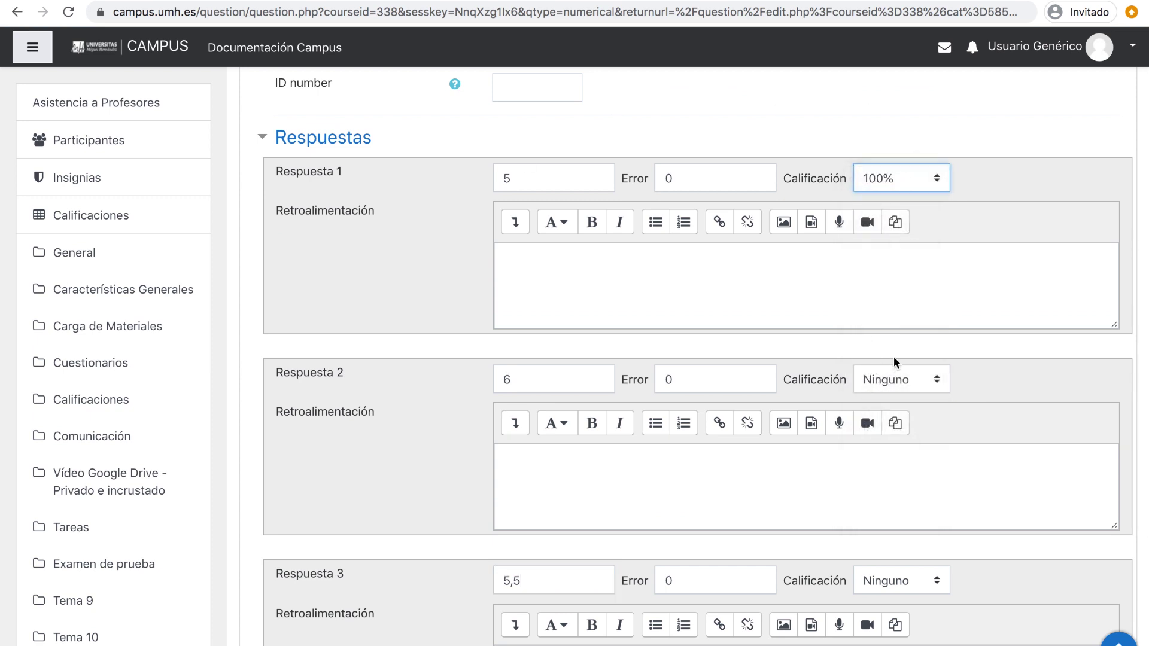
{"action": "left_click", "coordinate": [902, 379]}
{"action": "left_click", "coordinate": [896, 396]}
{"action": "scroll", "coordinate": [896, 396], "scroll_direction": "down", "scroll_amount": 3}
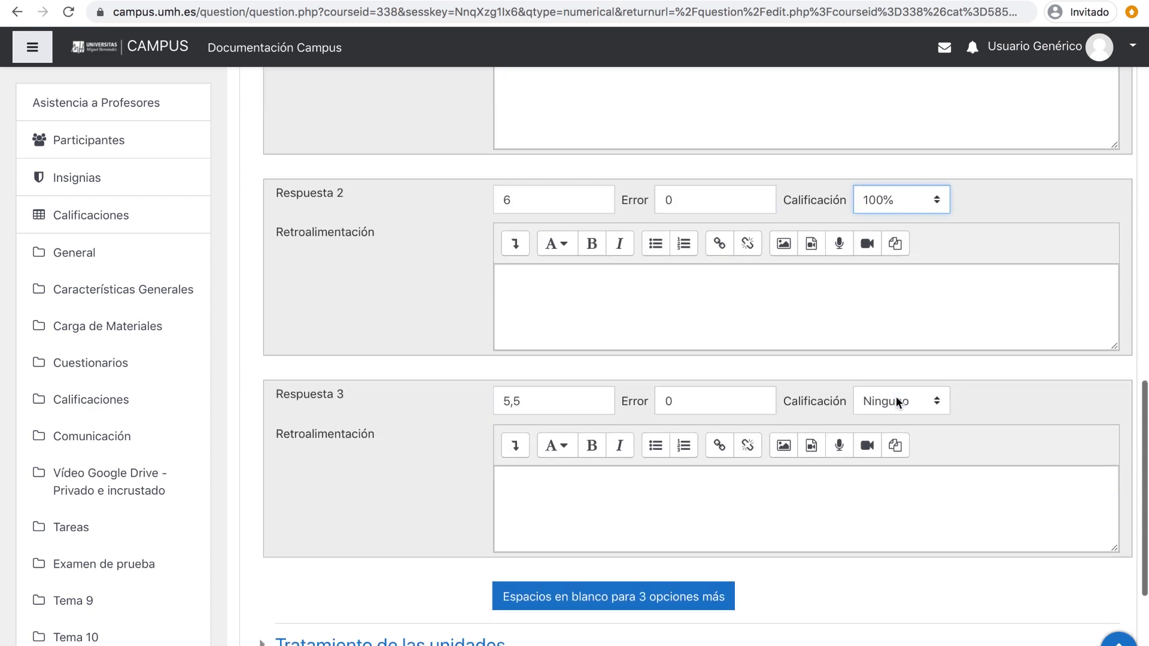
{"action": "left_click", "coordinate": [890, 400]}
{"action": "left_click", "coordinate": [884, 409]}
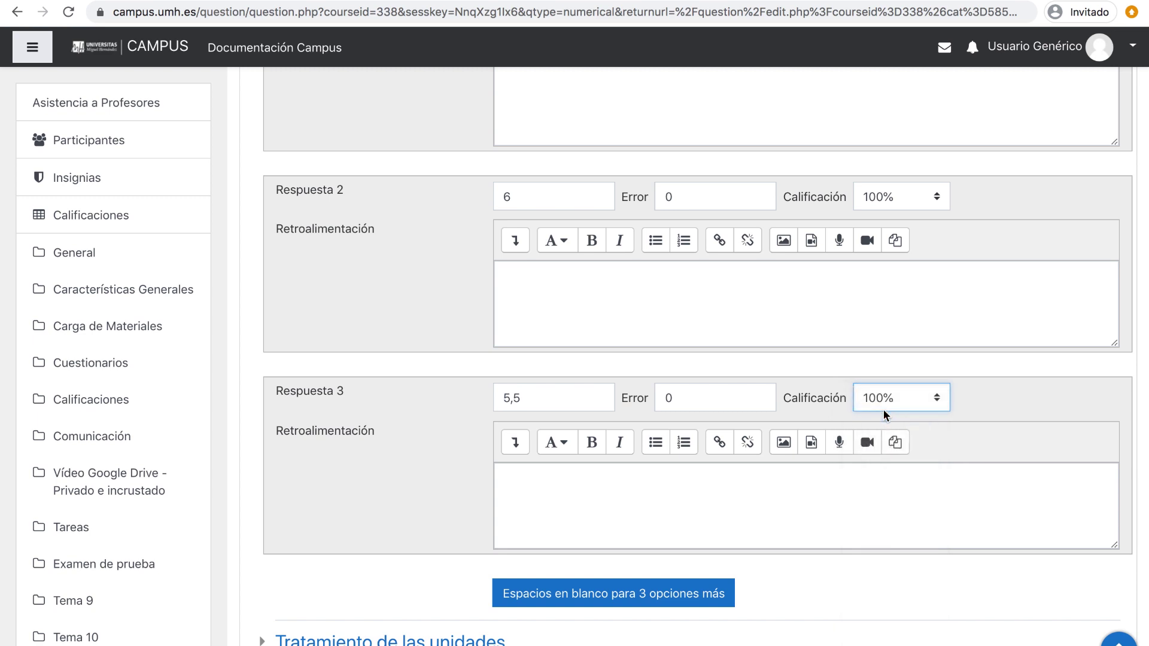
Set the unit handling to "Se debe indicar la unidad, y se tendrá en cuenta en la calificación."
{"action": "scroll", "coordinate": [884, 409], "scroll_direction": "down", "scroll_amount": 4}
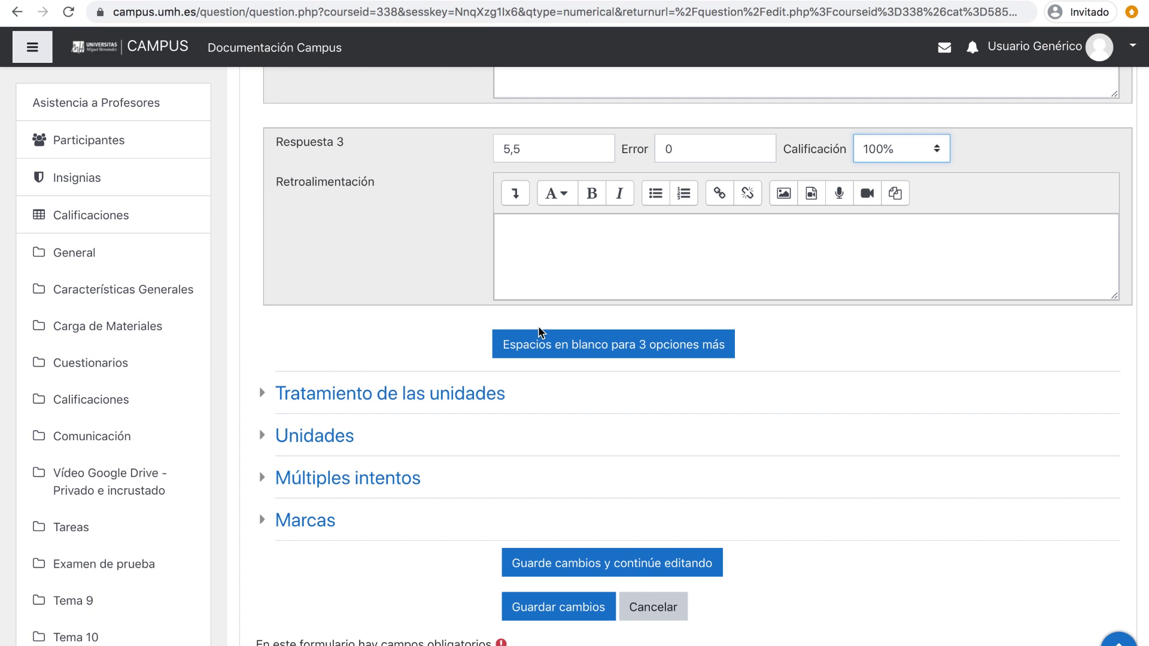
{"action": "left_click", "coordinate": [345, 398]}
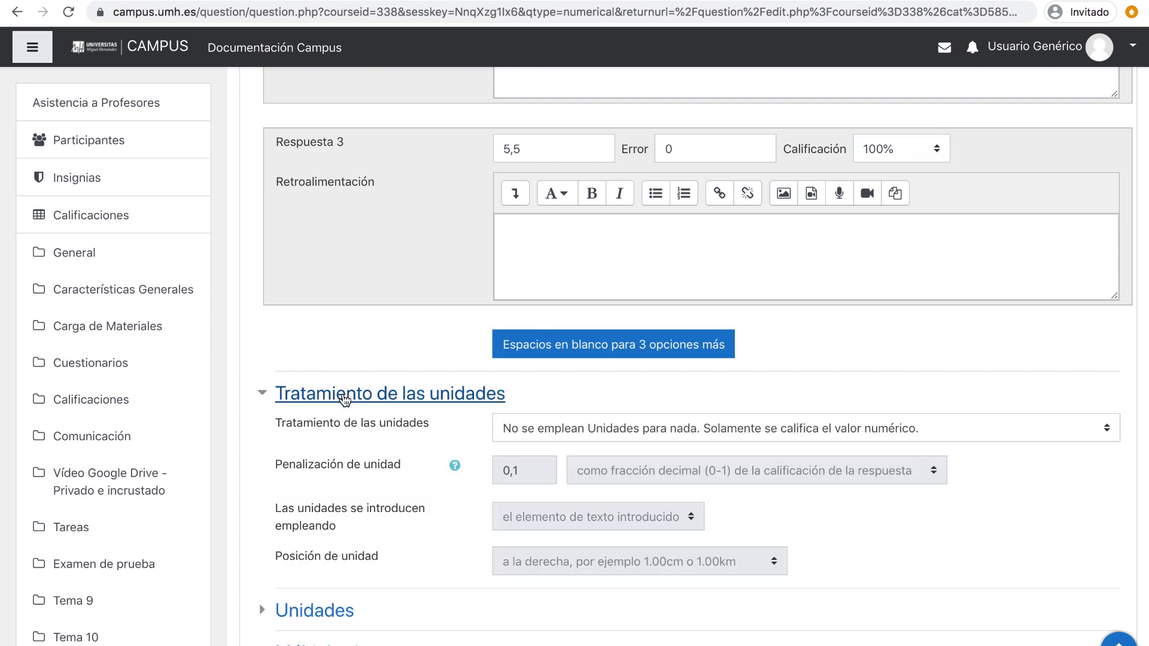
{"action": "scroll", "coordinate": [344, 400], "scroll_direction": "down", "scroll_amount": 2}
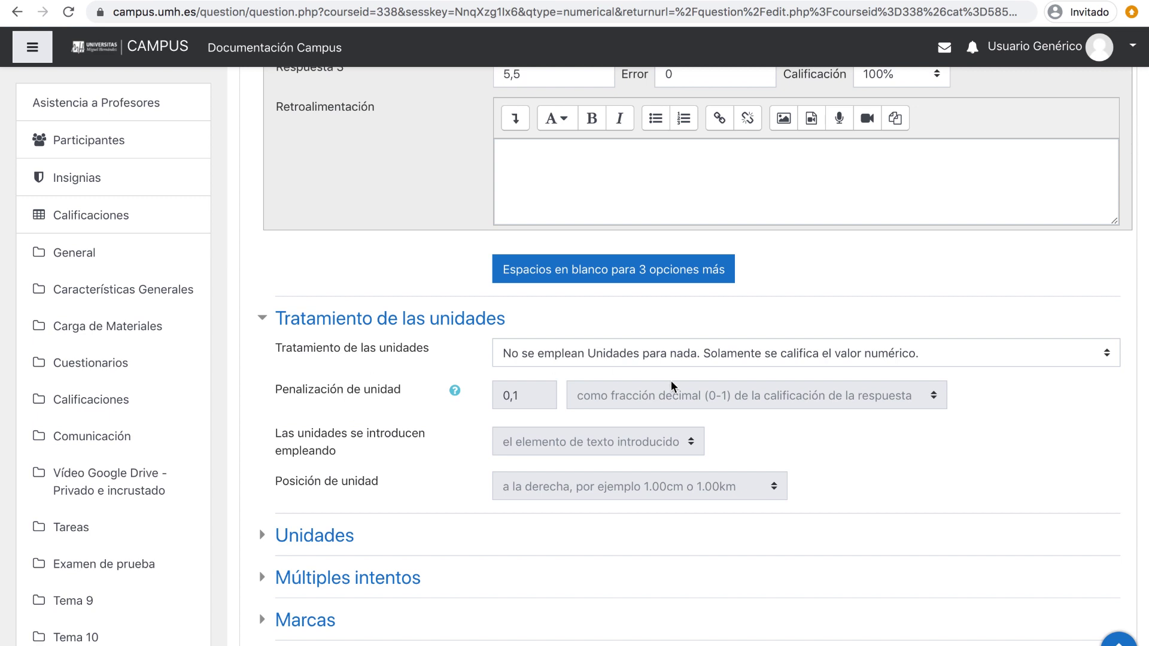
{"action": "left_click", "coordinate": [667, 358]}
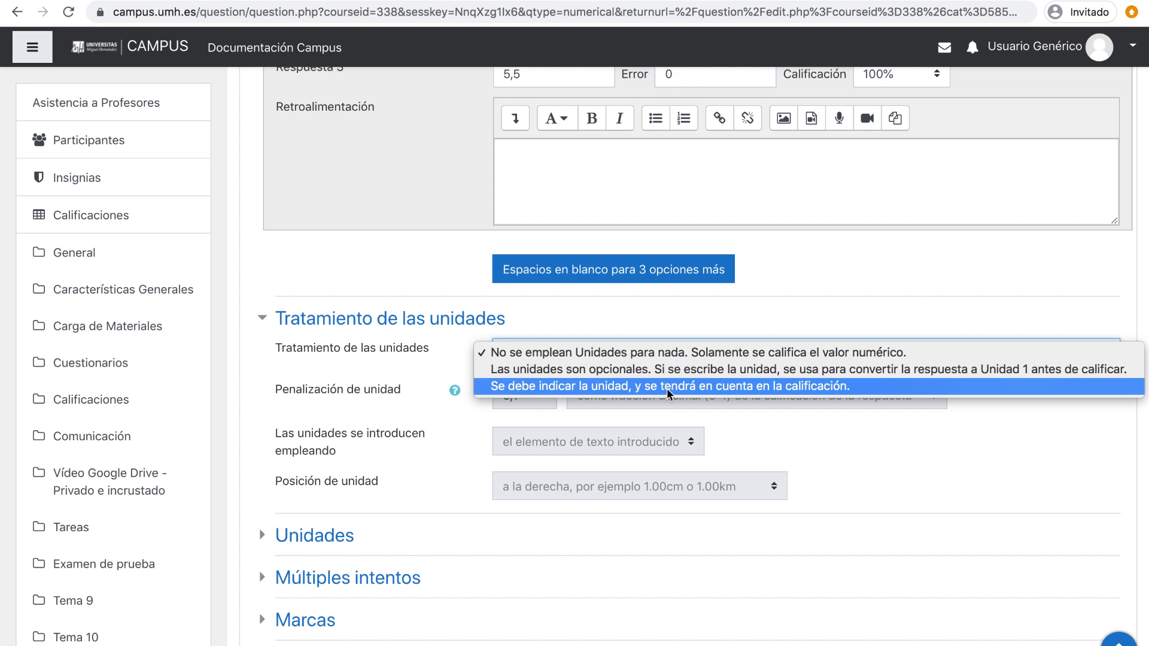
{"action": "left_click", "coordinate": [667, 390]}
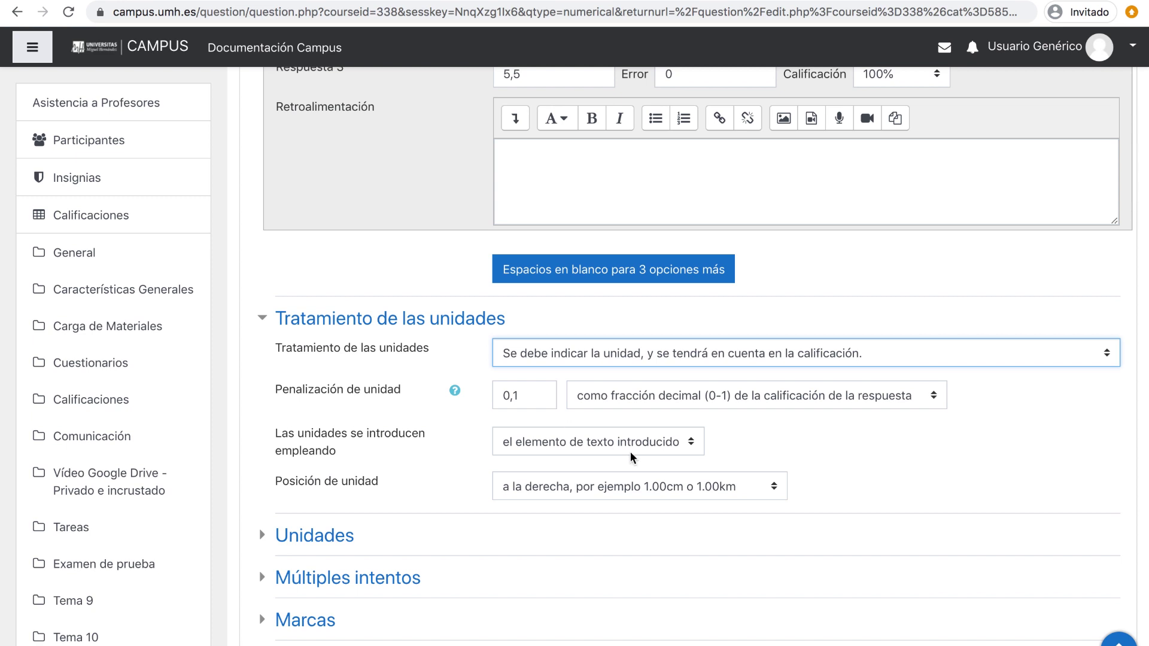
{"action": "left_click", "coordinate": [579, 354]}
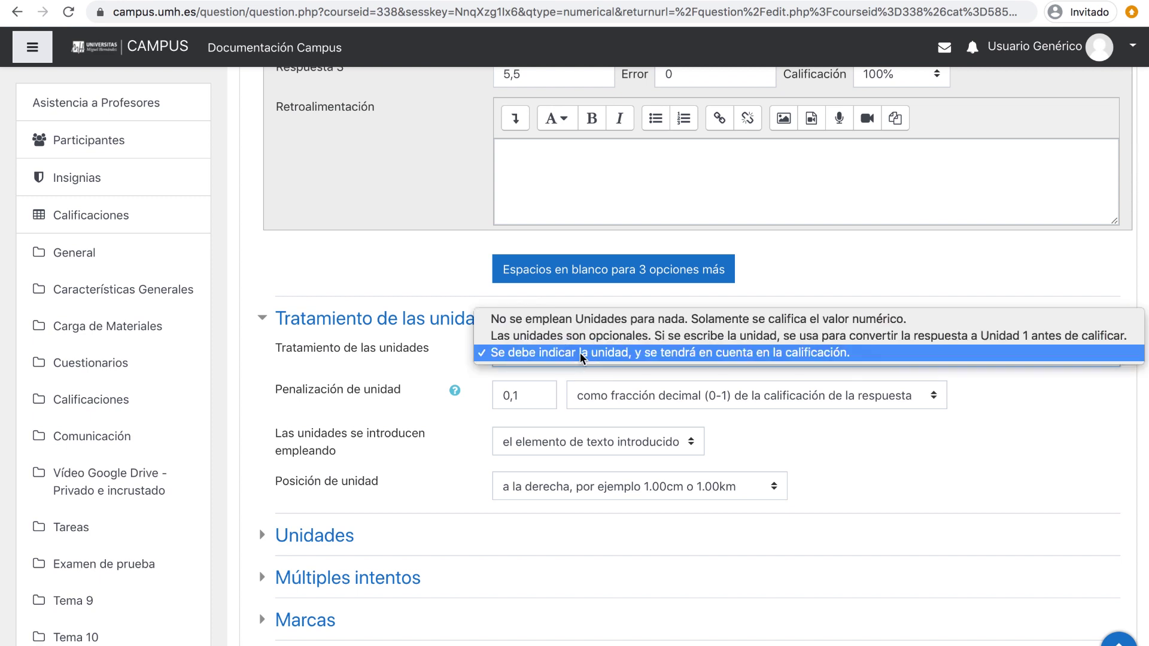
{"action": "left_click", "coordinate": [839, 446]}
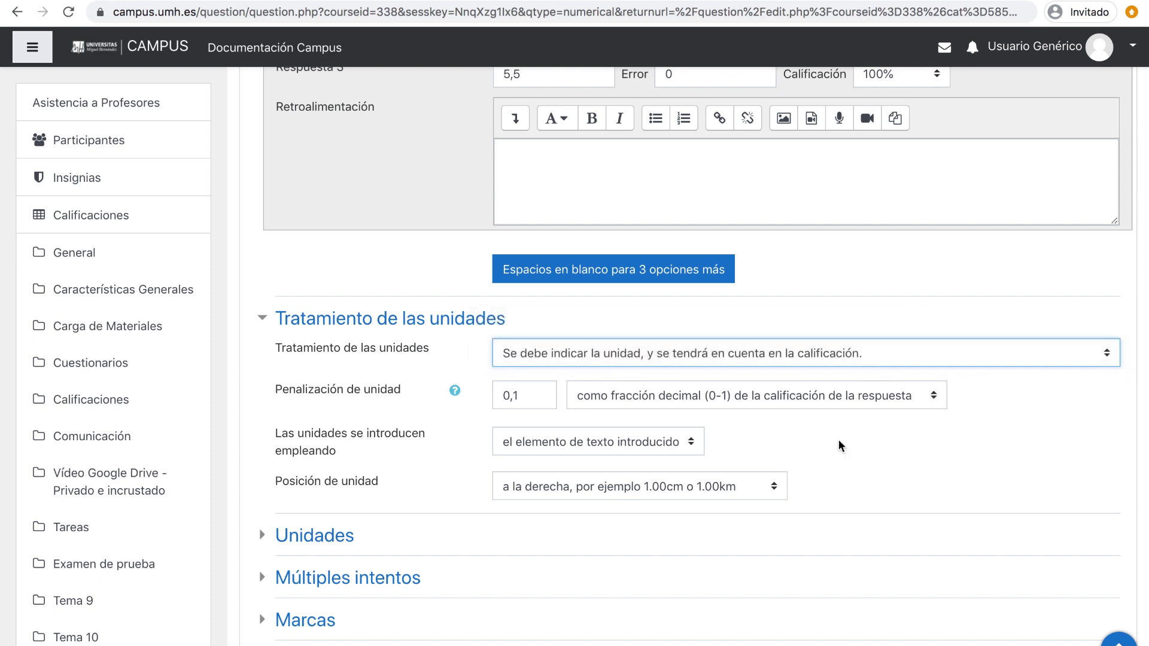
Set Unidad 1 to 0,4, expand the Marcas section and save the numeric question
{"action": "scroll", "coordinate": [718, 515], "scroll_direction": "down", "scroll_amount": 3}
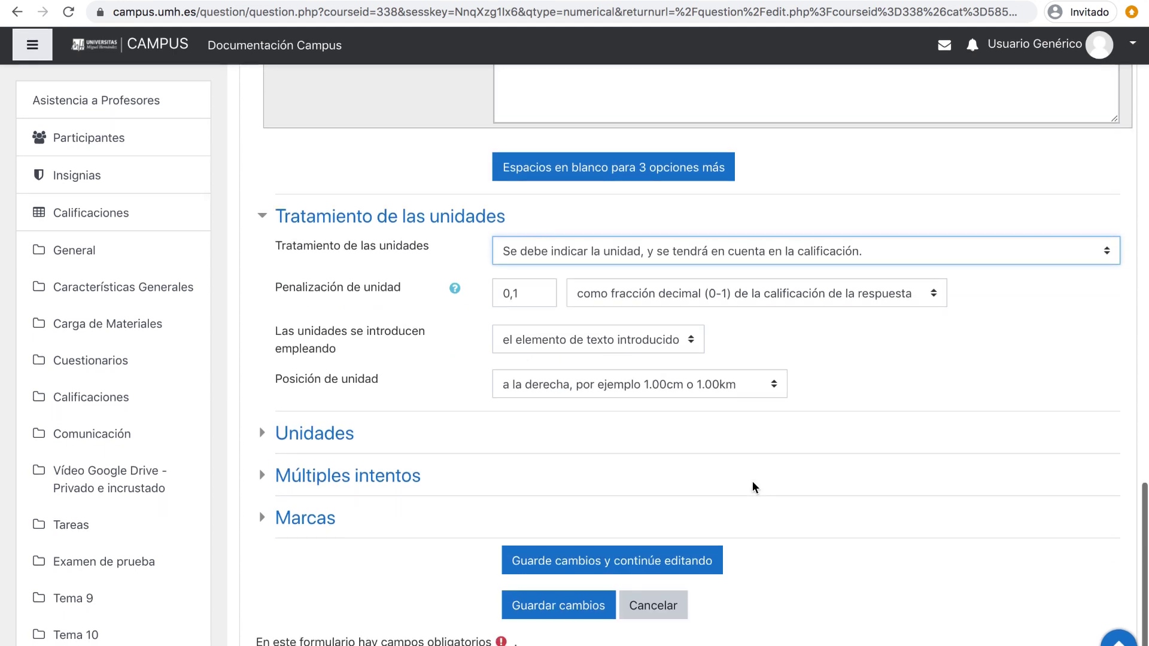
{"action": "left_click", "coordinate": [334, 440]}
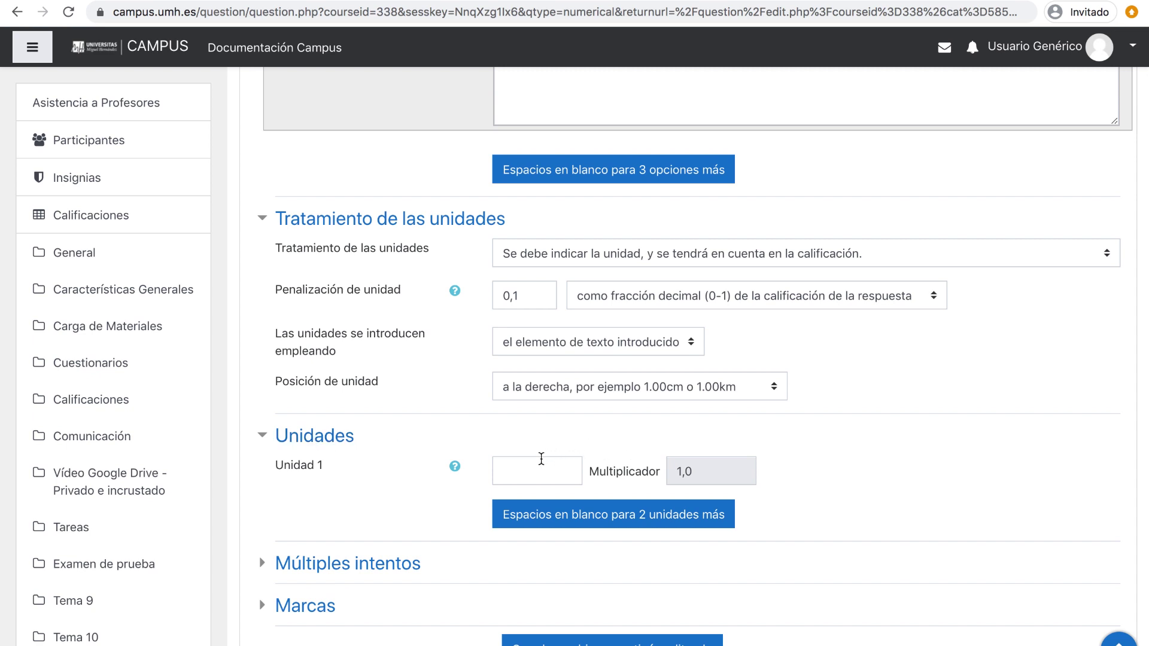
{"action": "scroll", "coordinate": [541, 459], "scroll_direction": "down", "scroll_amount": 1}
{"action": "scroll", "coordinate": [541, 459], "scroll_direction": "down", "scroll_amount": 1}
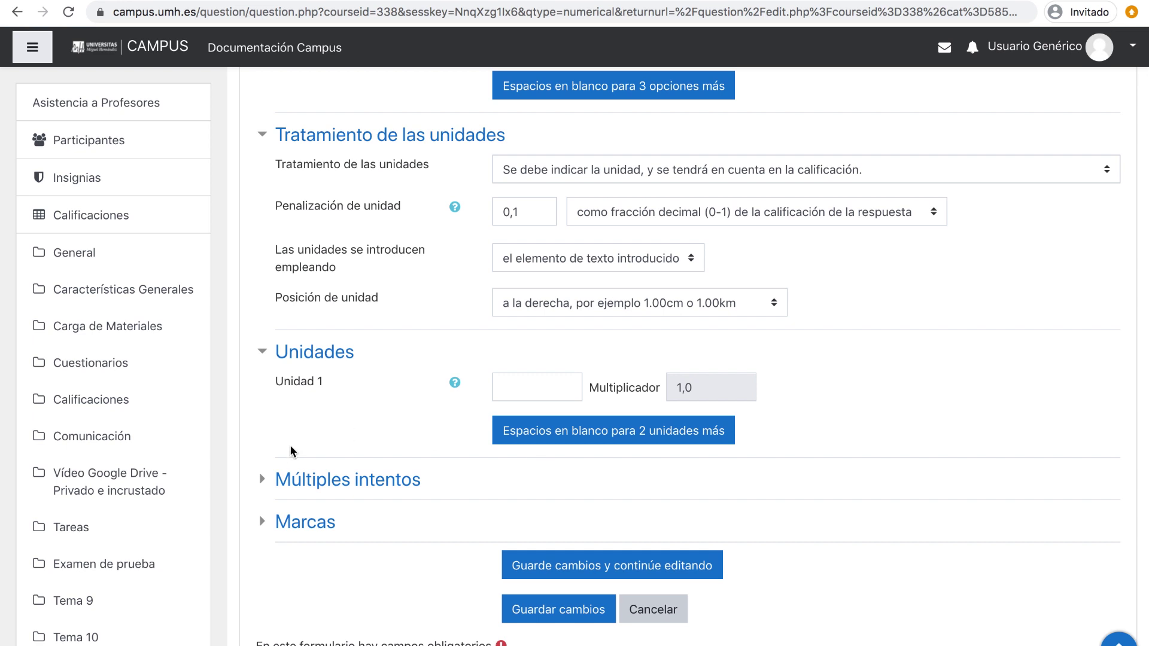
{"action": "left_click", "coordinate": [310, 527]}
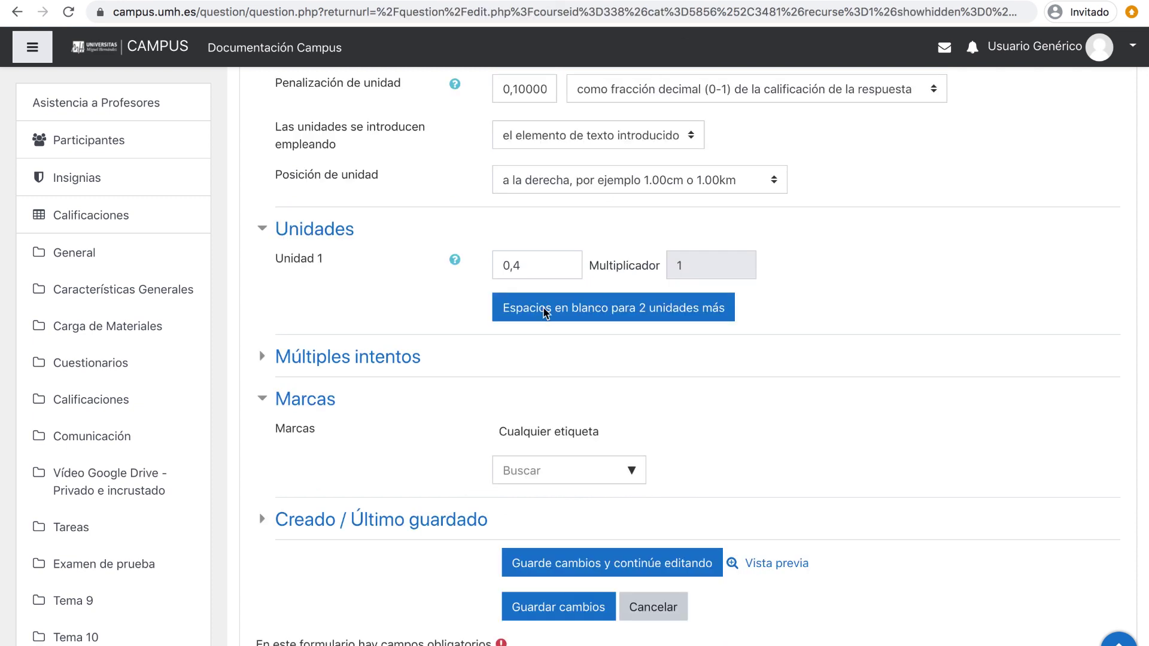
{"action": "left_click", "coordinate": [558, 608]}
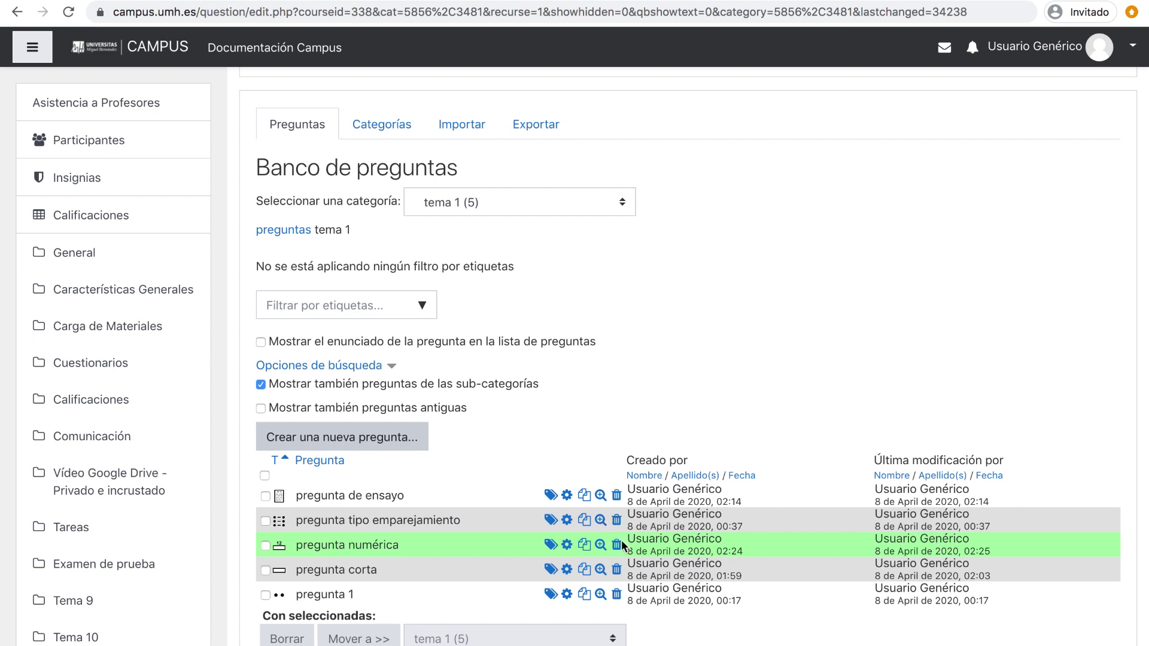
Preview the pregunta numérica question, then view its tags dialog and close it without changes
{"action": "left_click", "coordinate": [601, 545]}
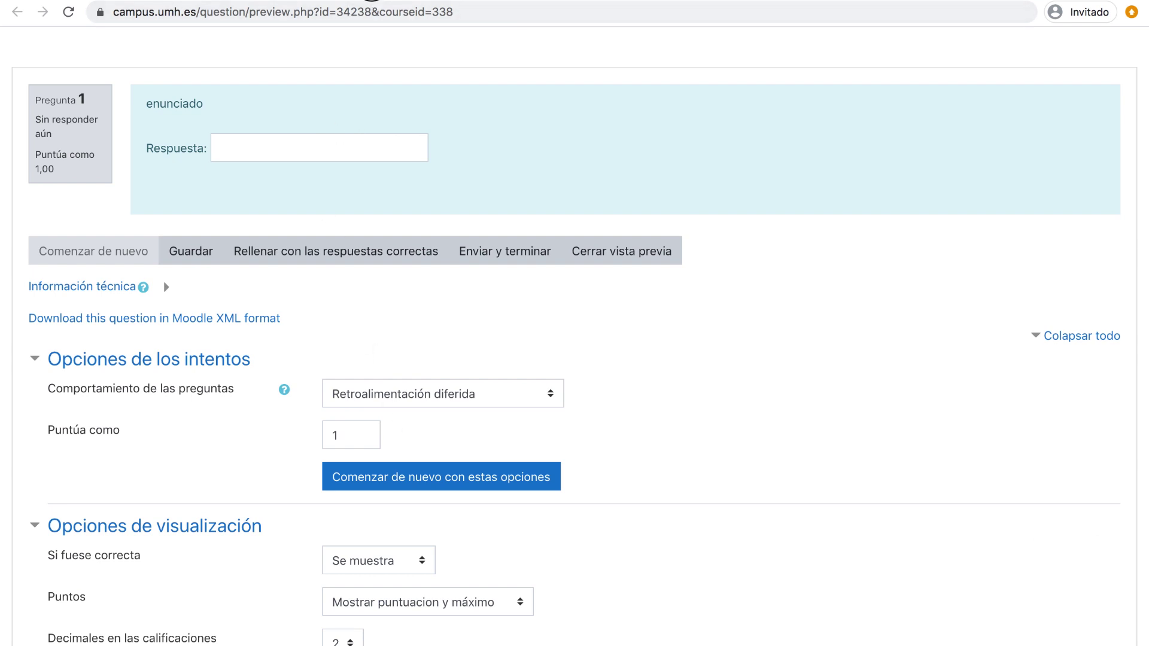
{"action": "key", "text": "super+w"}
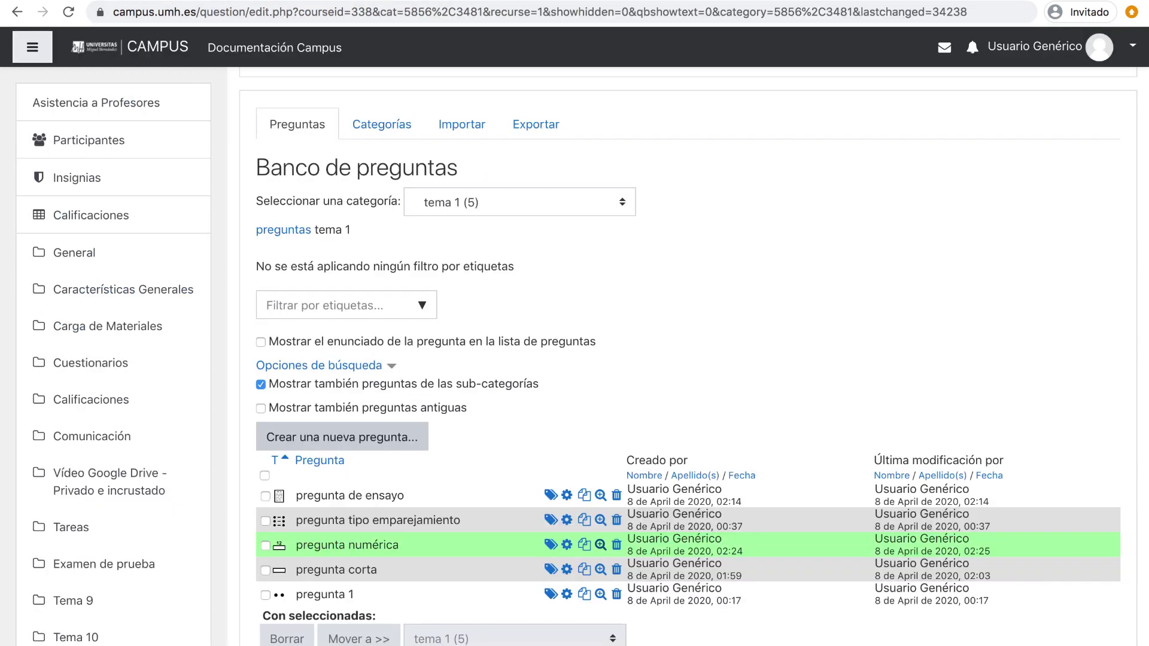
{"action": "left_click", "coordinate": [551, 545]}
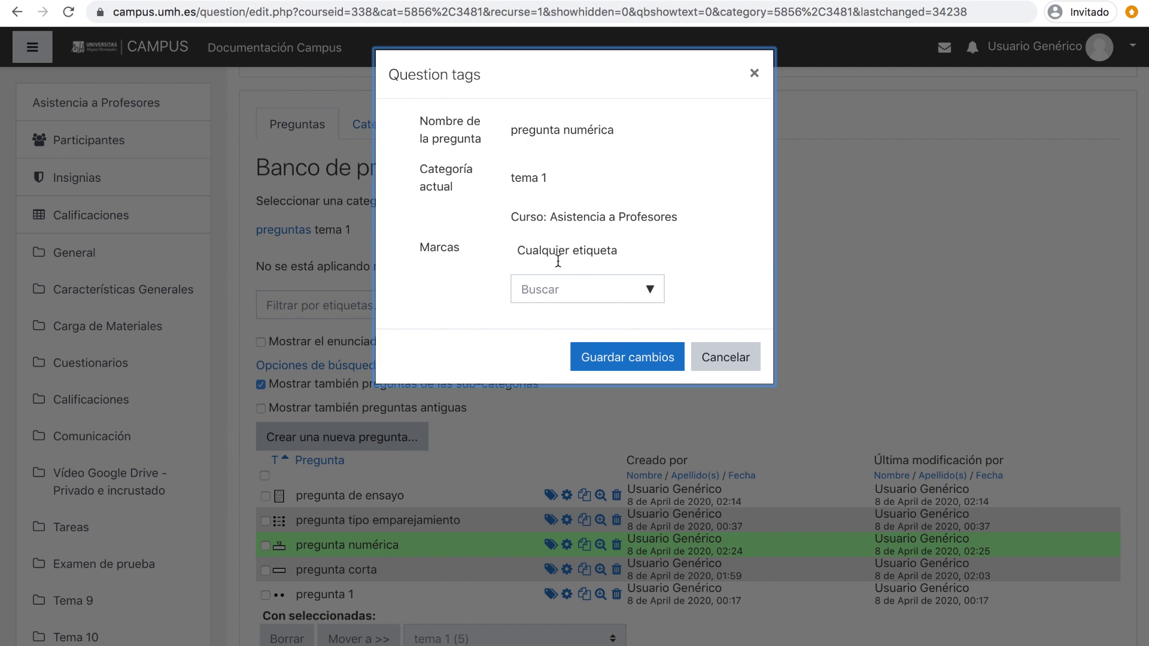
{"action": "left_click", "coordinate": [744, 83]}
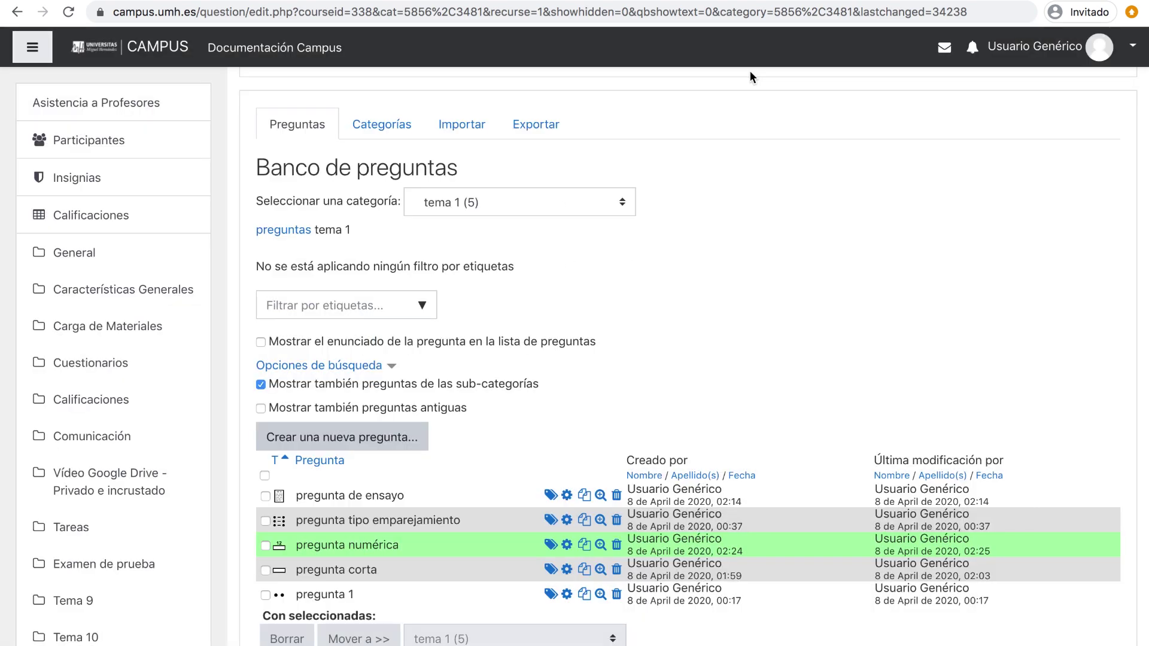